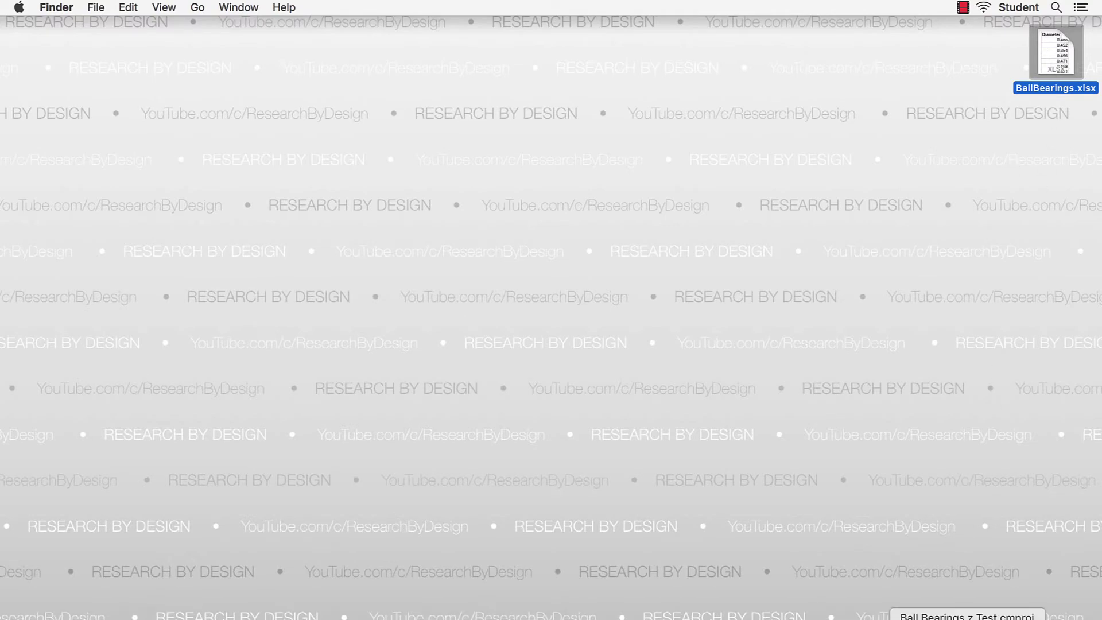
- Open the BallBearings.xlsx workbook from the desktop and look through the Diameter values on the BallBearings sheet
key("super+o")
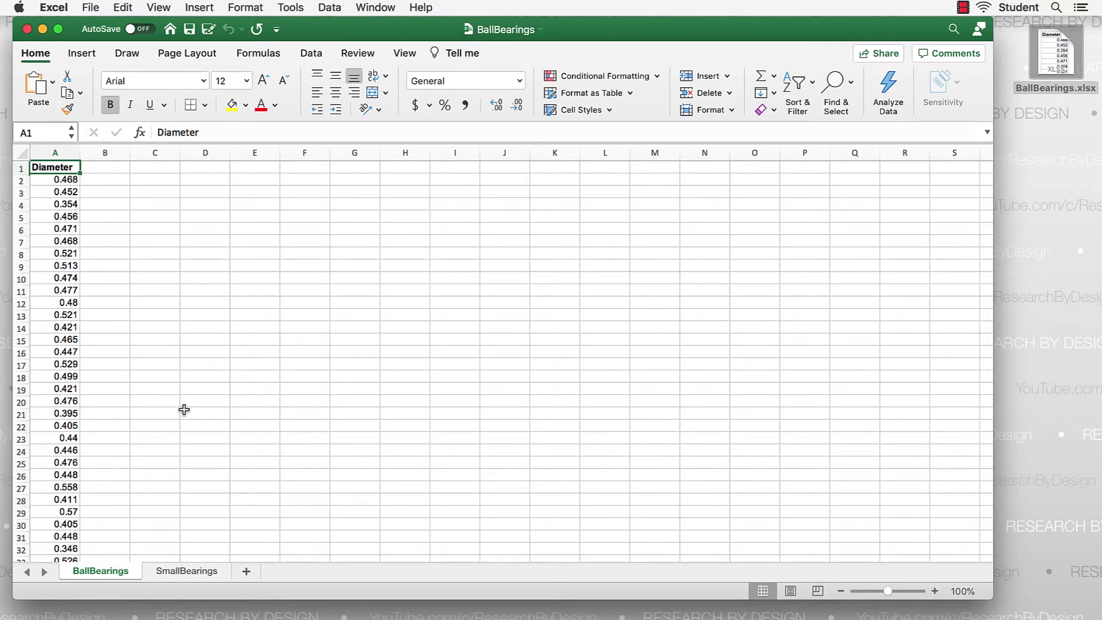
left_click(60, 154)
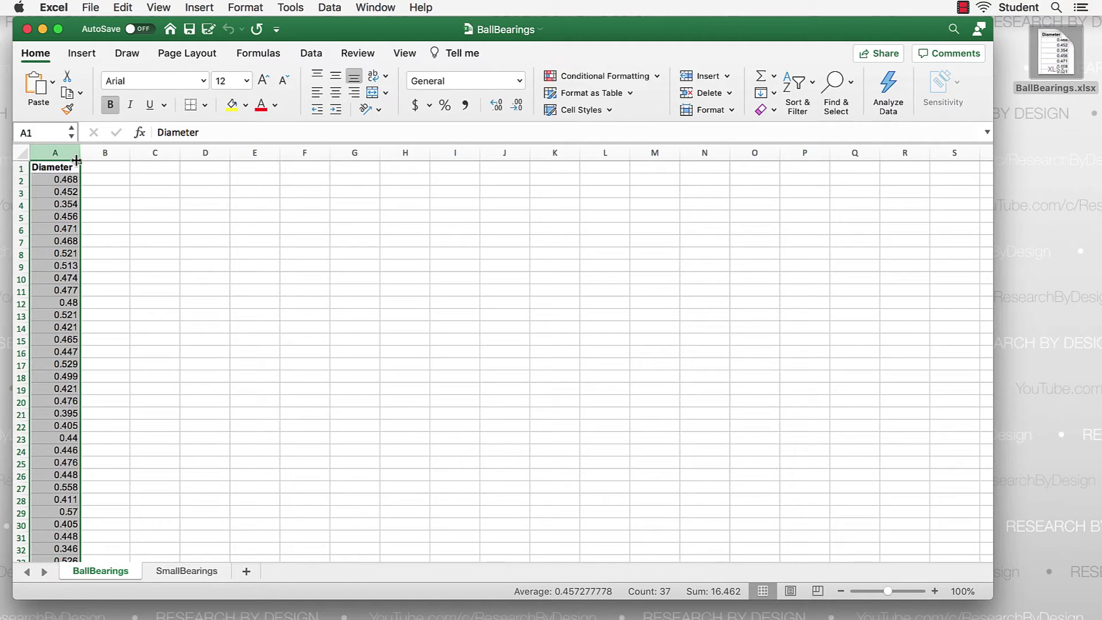
left_click(61, 205)
left_click(63, 229)
left_click(66, 264)
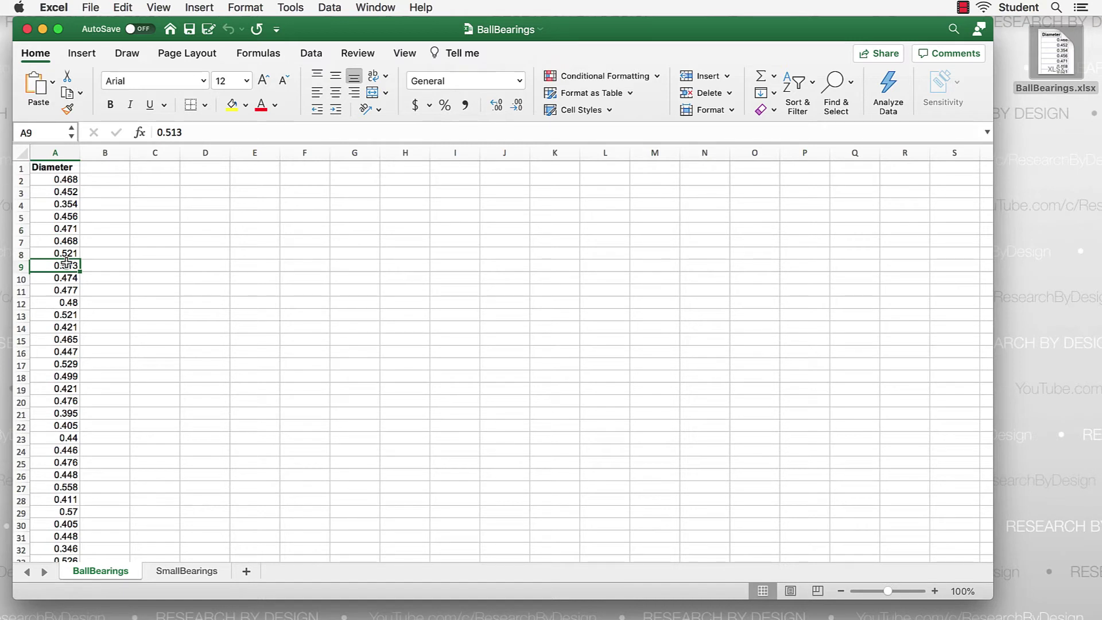
left_click(67, 167)
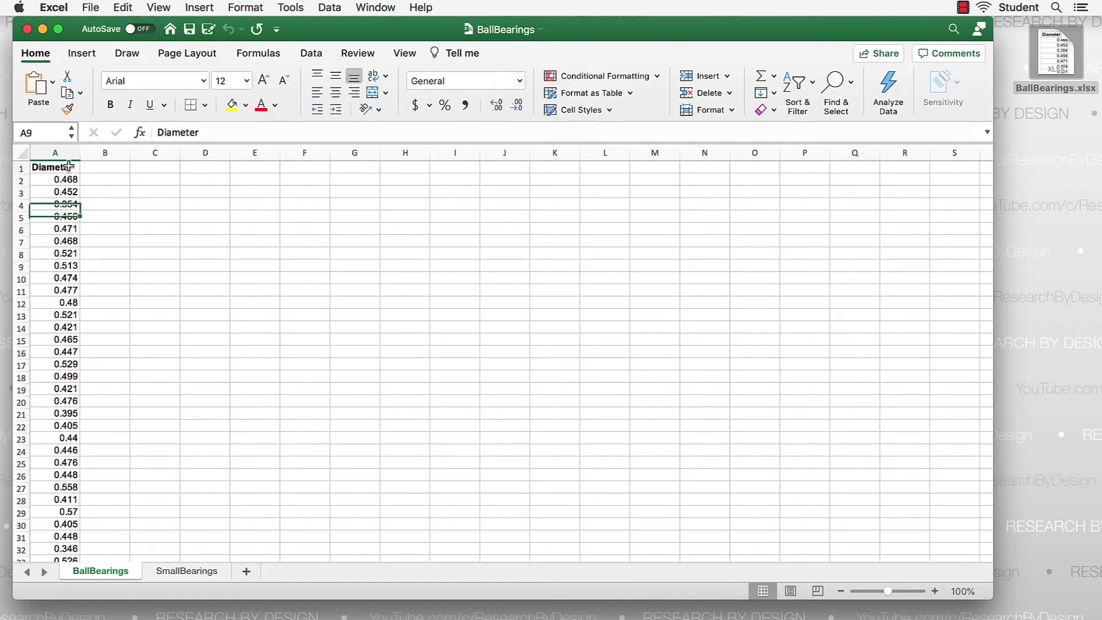
left_click(66, 213)
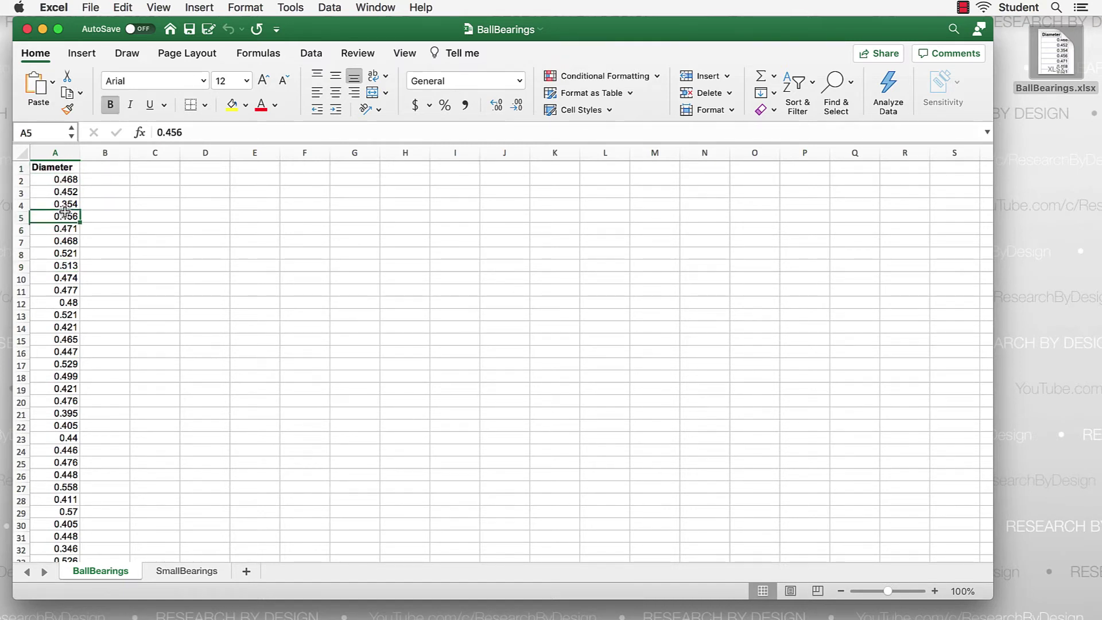
left_click(66, 240)
left_click(67, 278)
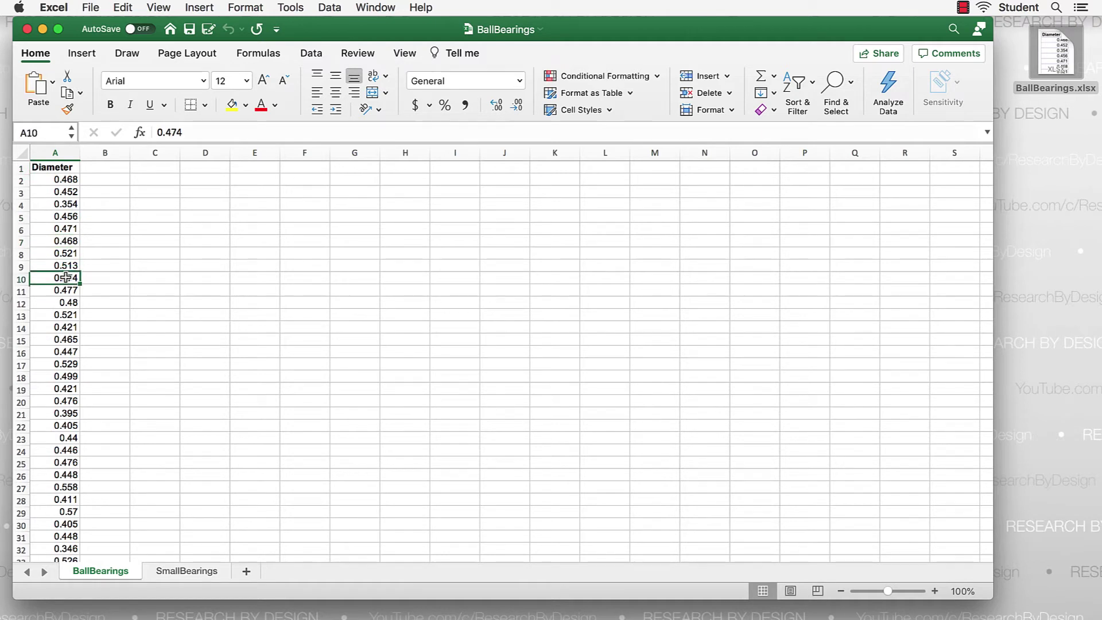
- Examine the values on the SmallBearings sheet and return to the BallBearings sheet
left_click(199, 571)
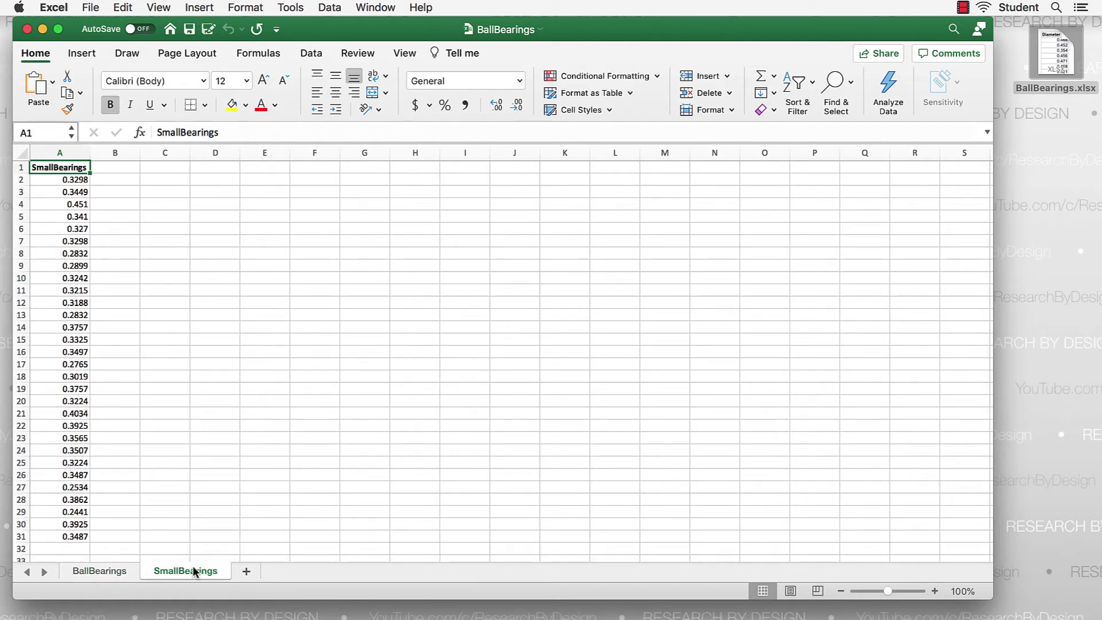
left_click(64, 241)
left_click(73, 339)
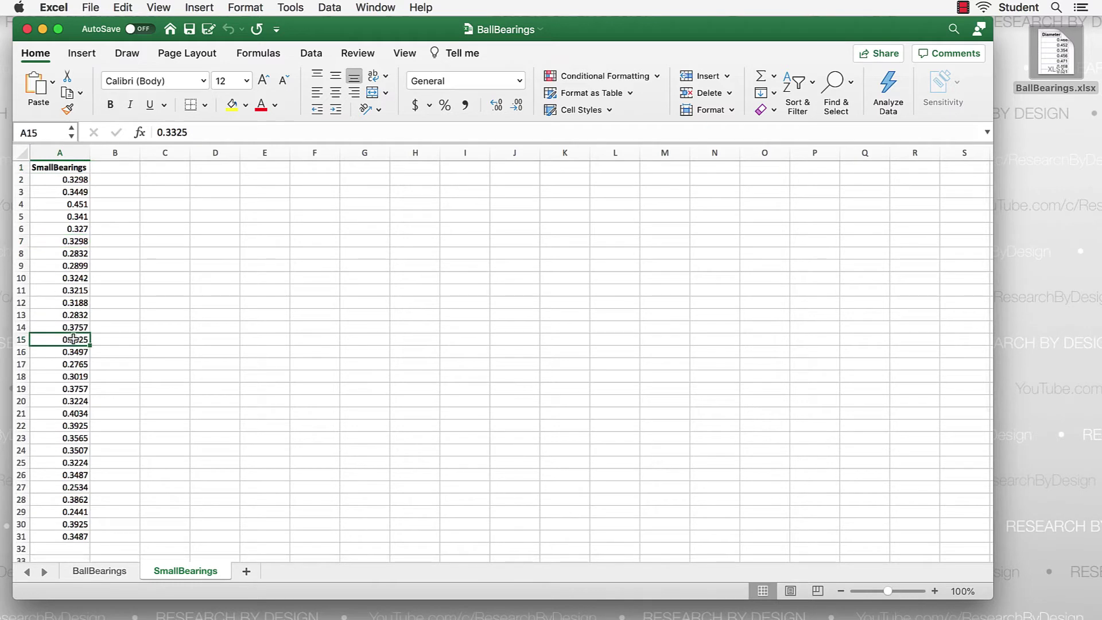
left_click(78, 415)
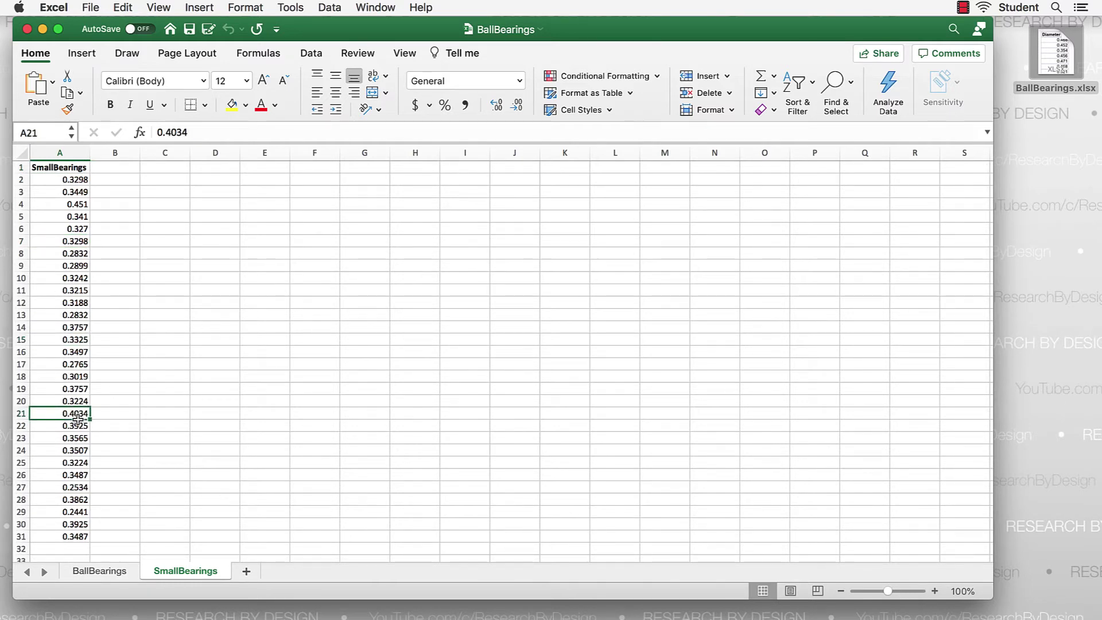
left_click(108, 571)
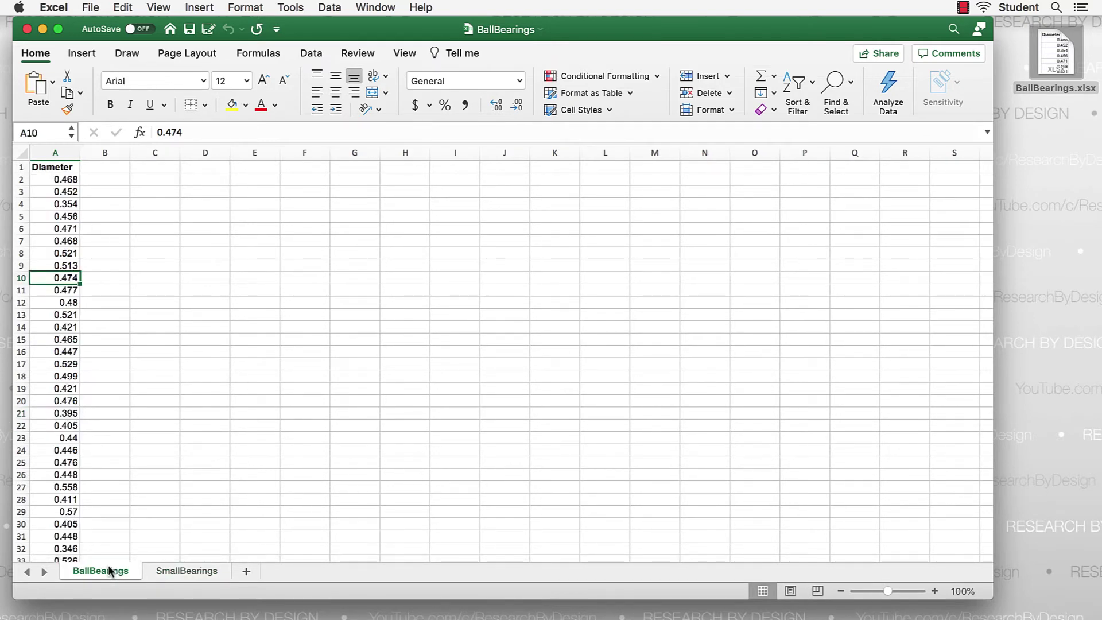
- Save only the SmallBearings sheet to the Desktop as BallBearings in Comma Separated Values (.csv) format
left_click(176, 574)
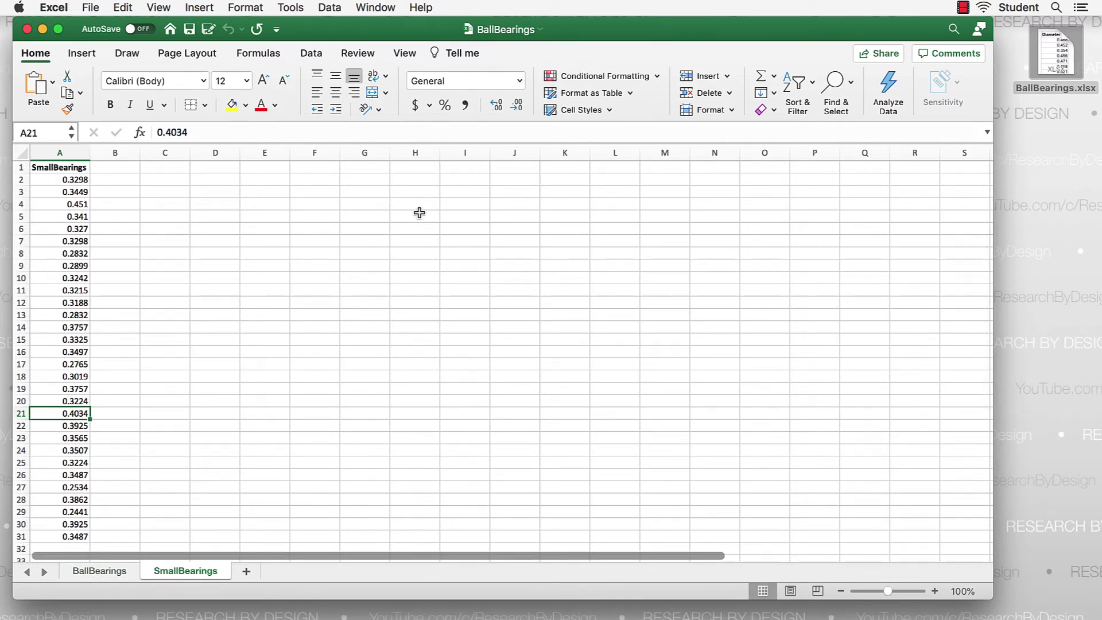
left_click(101, 9)
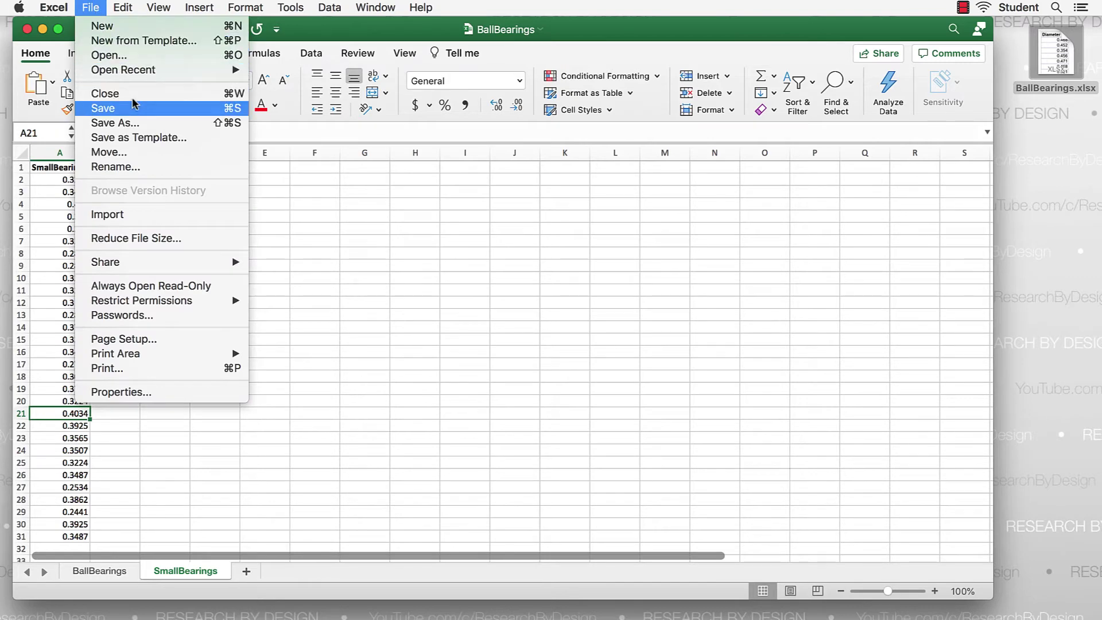
left_click(144, 121)
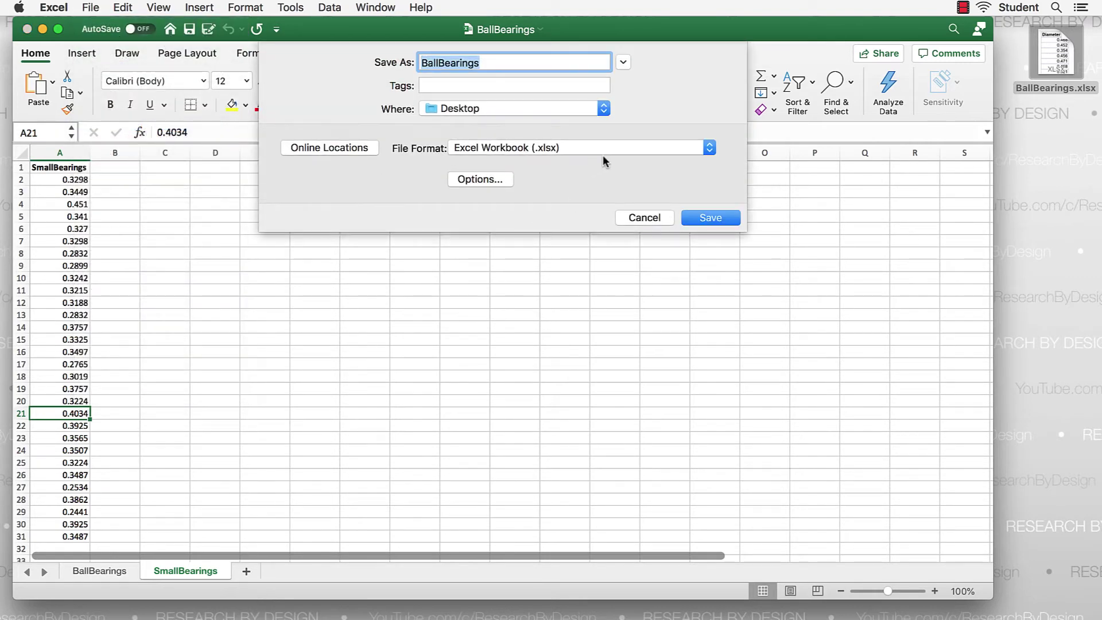
left_click(613, 147)
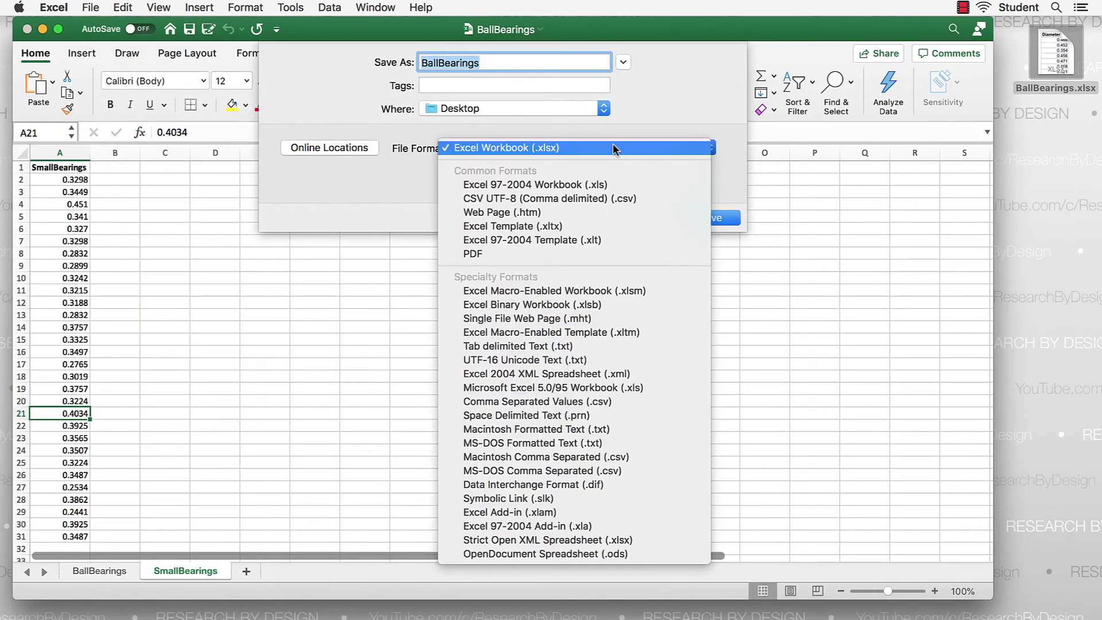
left_click(660, 400)
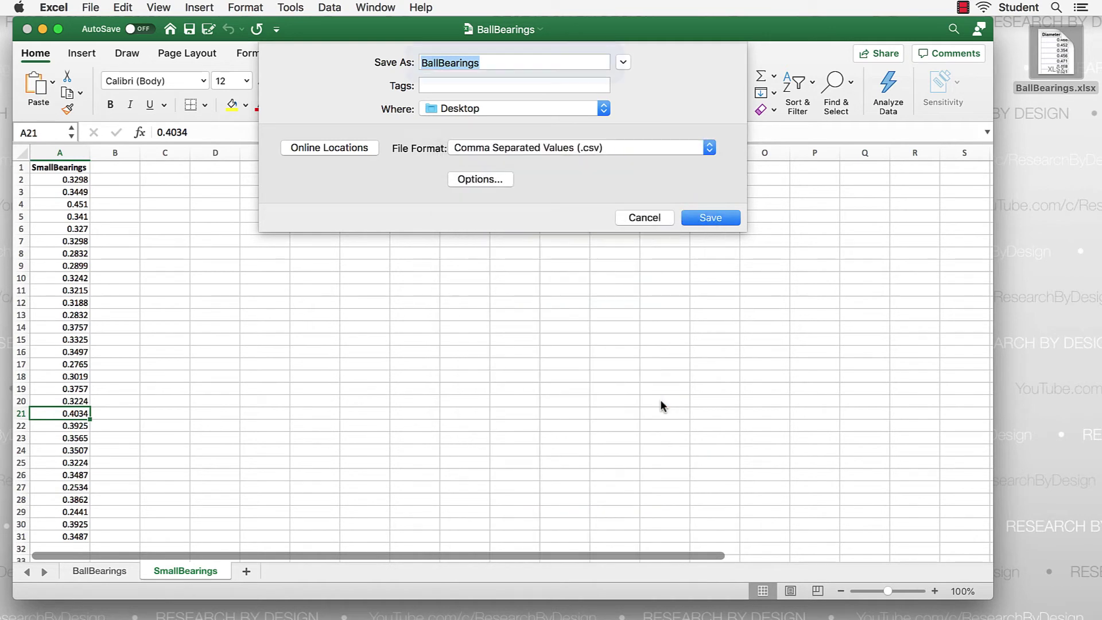
left_click(718, 217)
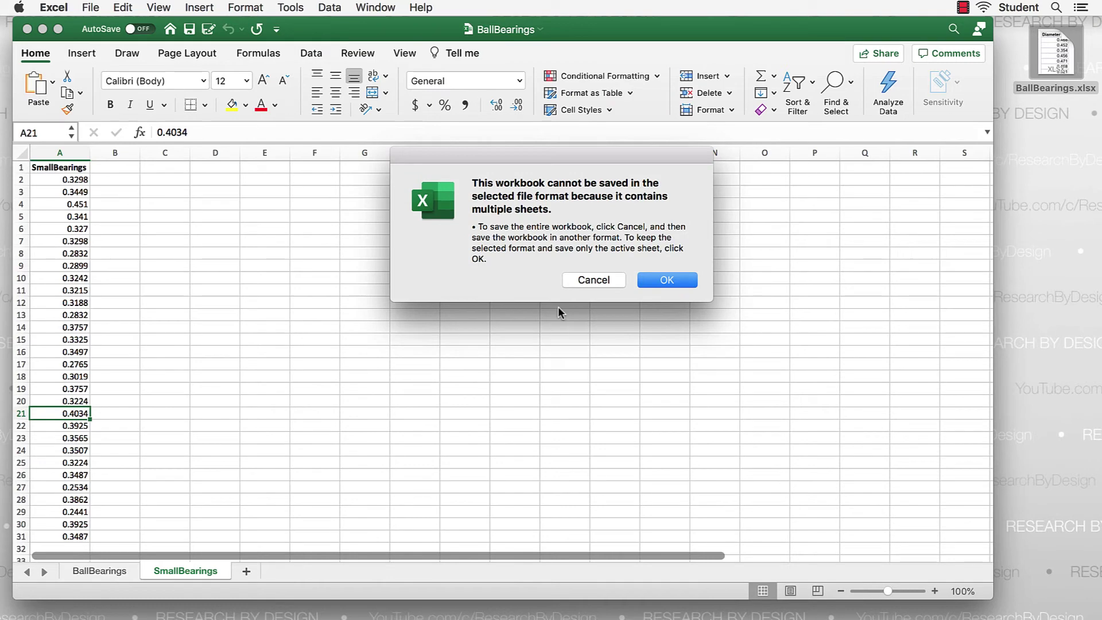
left_click(674, 280)
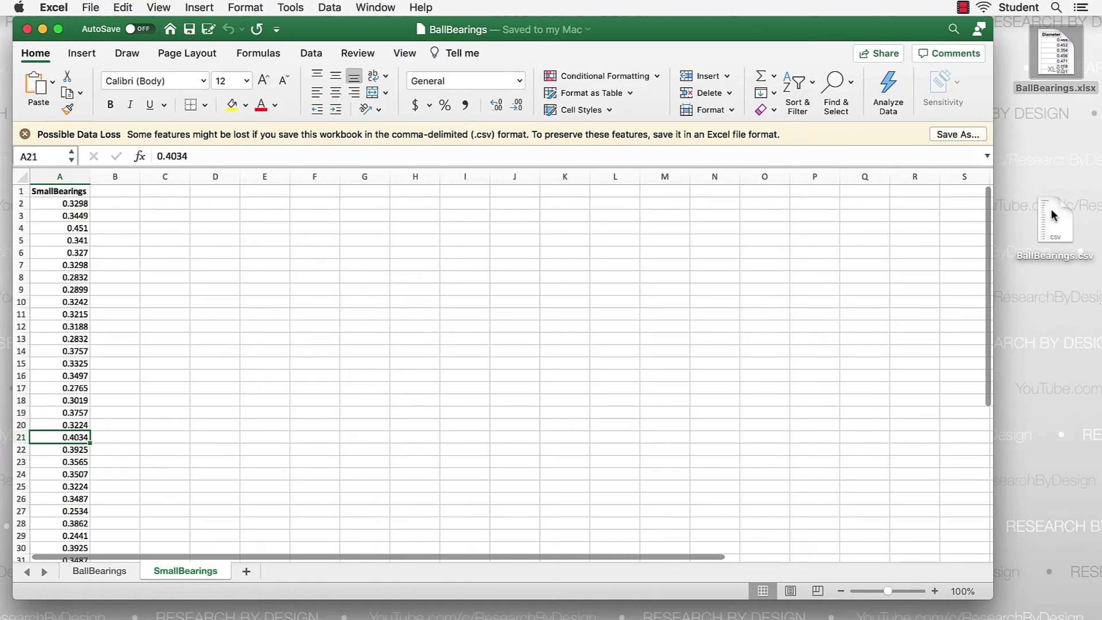
- Select the BallBearings.csv file on the desktop, clear the workbook window from the screen and switch to JASP
right_click(1053, 212)
left_click(1054, 214)
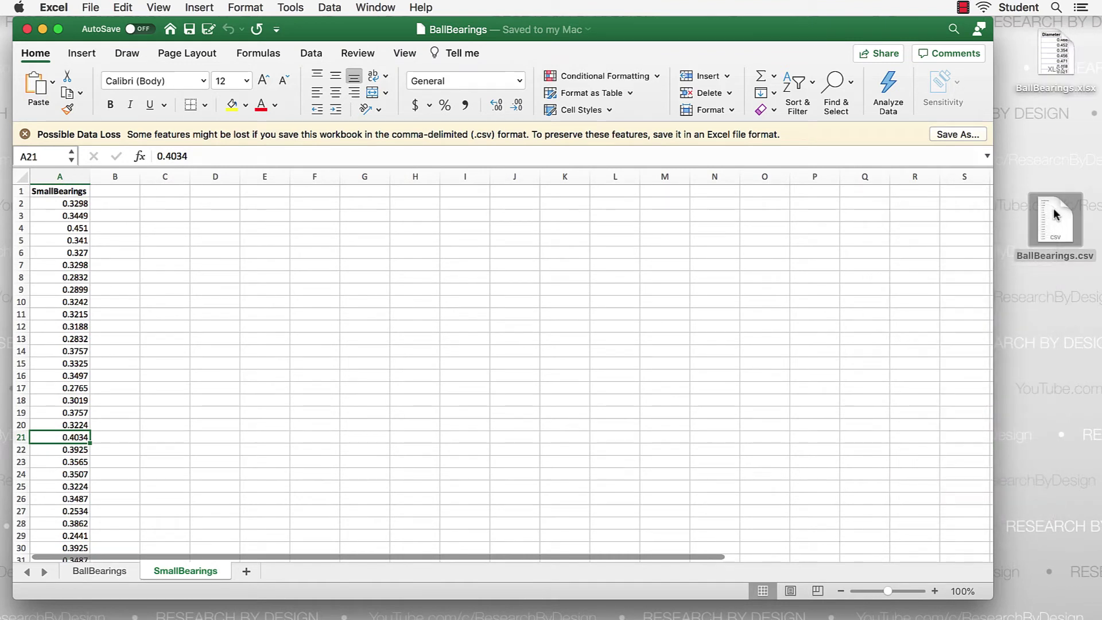
left_click(43, 29)
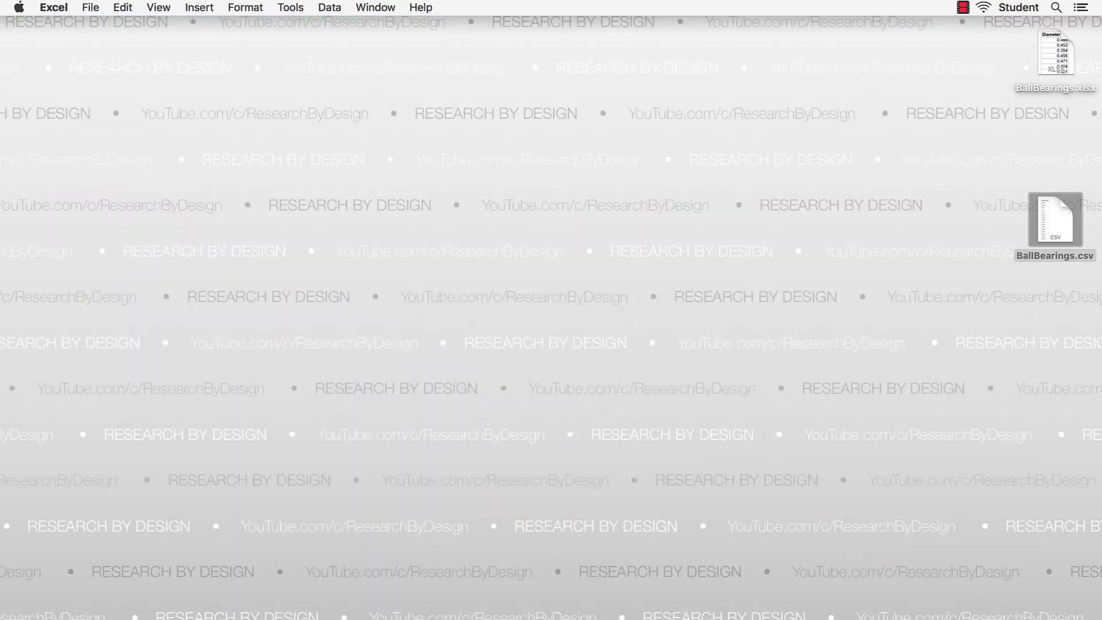
left_click(928, 618)
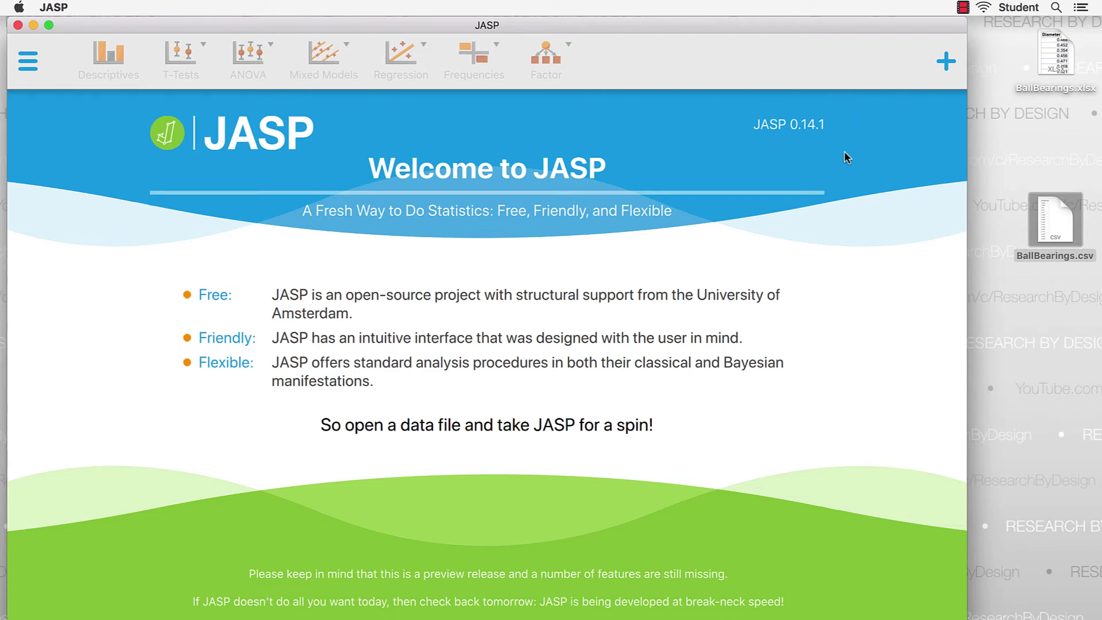
- Open BallBearings.csv from the computer's Desktop folder and look through the loaded SmallBearings values
left_click(27, 61)
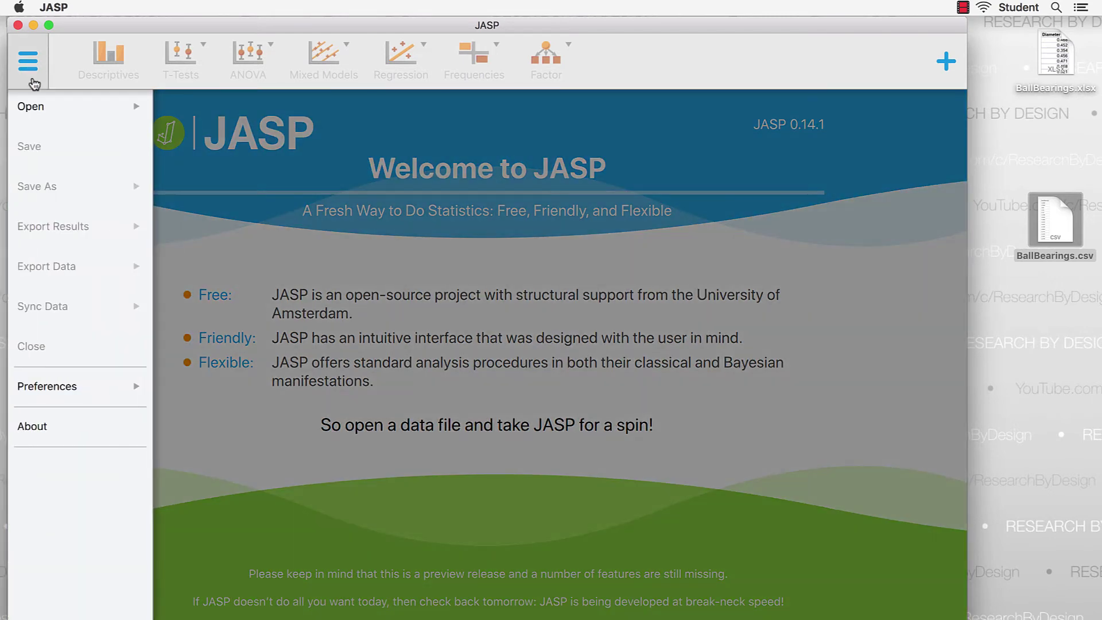
left_click(44, 110)
left_click(181, 166)
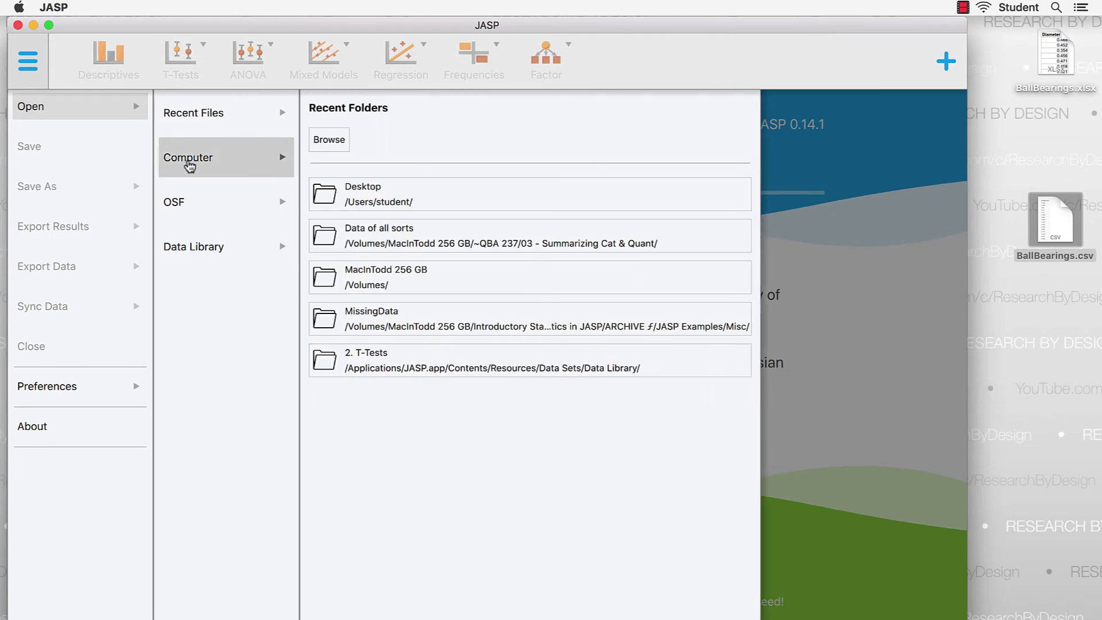
left_click(388, 196)
left_click(486, 138)
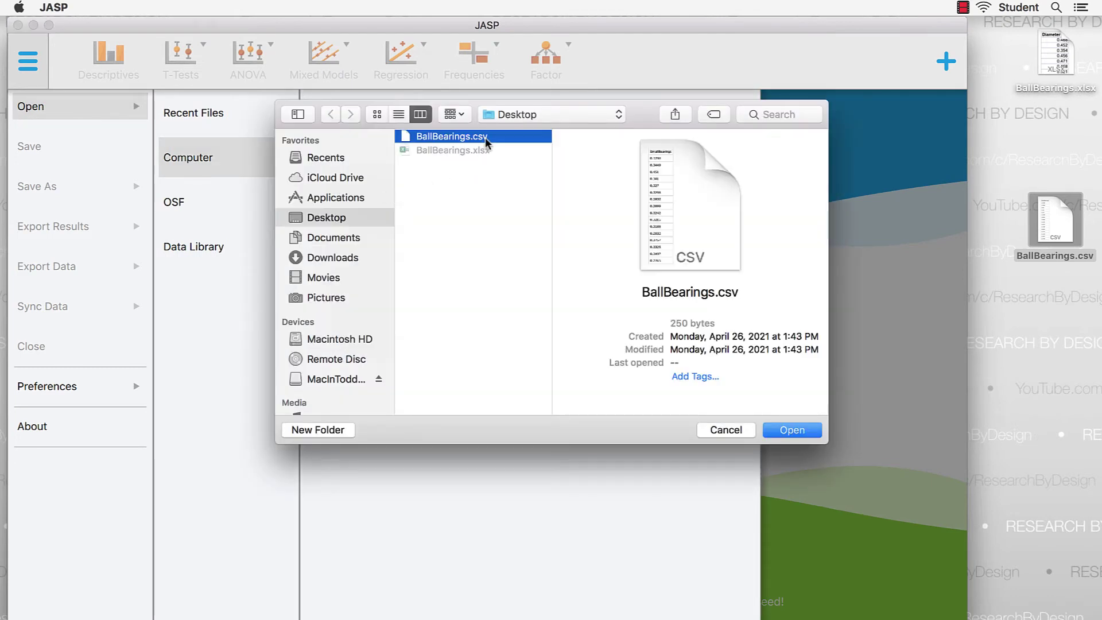
left_click(795, 432)
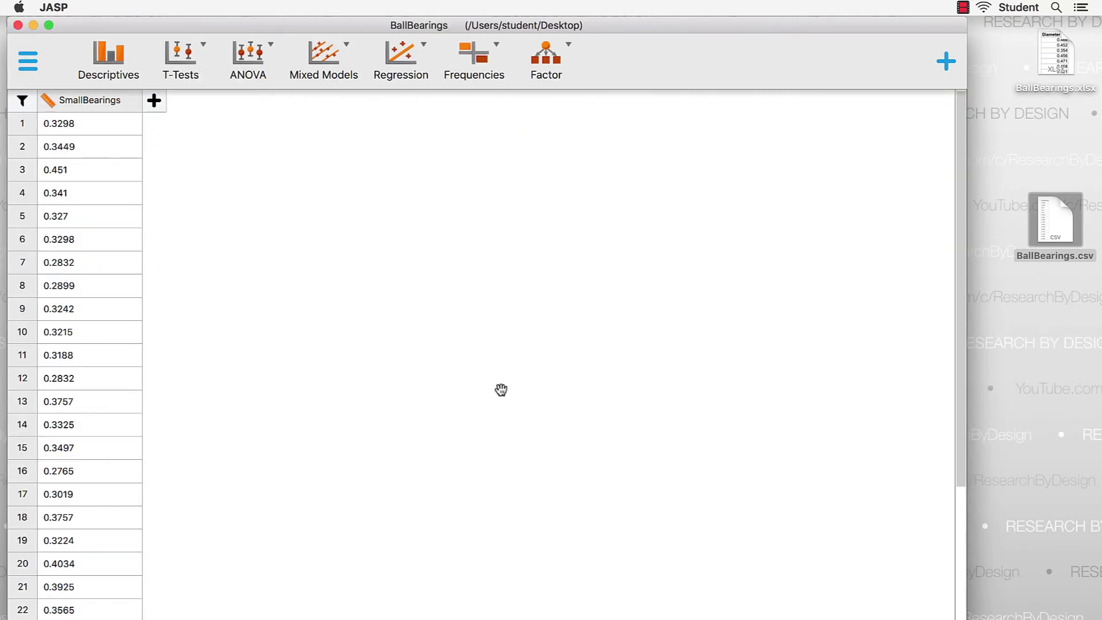
scroll(63, 217, "down", 4)
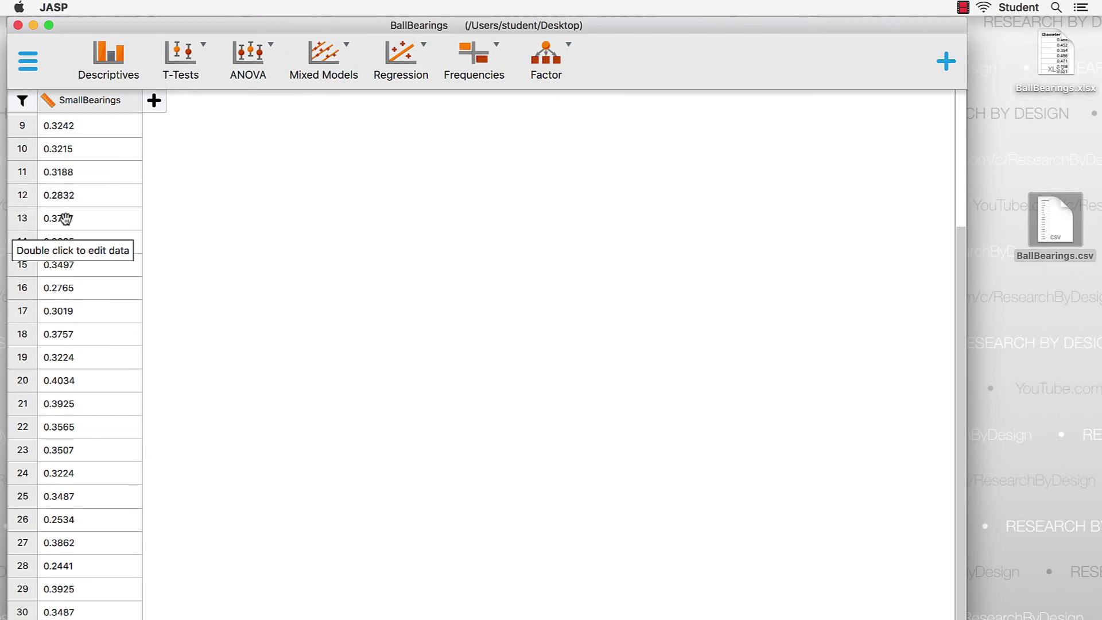
scroll(65, 218, "up", 4)
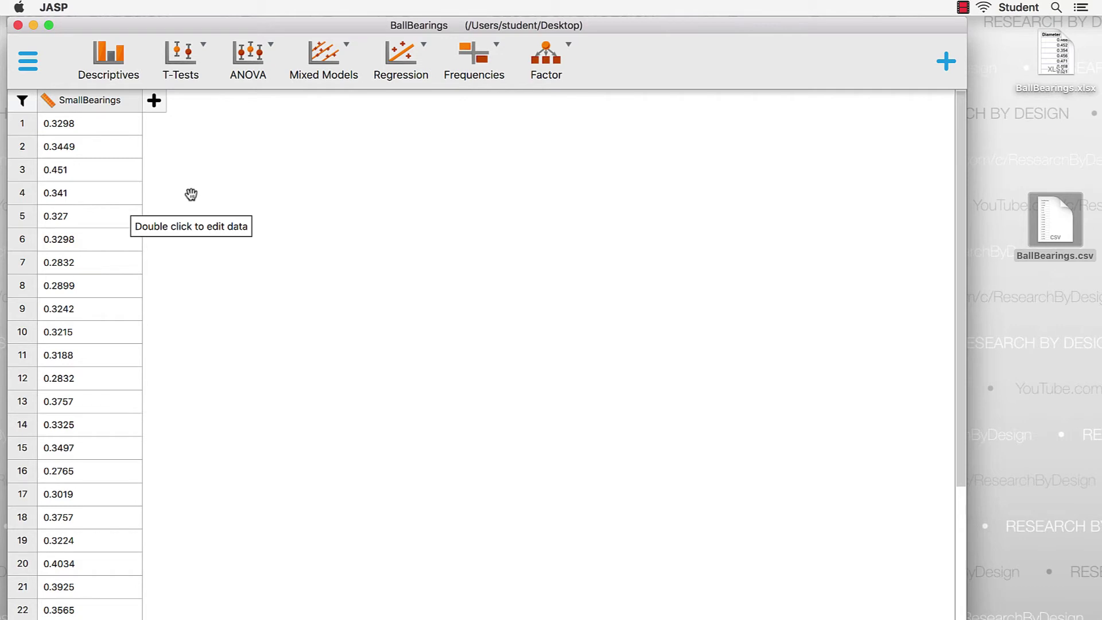
- Add a classical One Sample T-Test, dismiss its known-bug notice and assign SmallBearings as the test variable
left_click(206, 52)
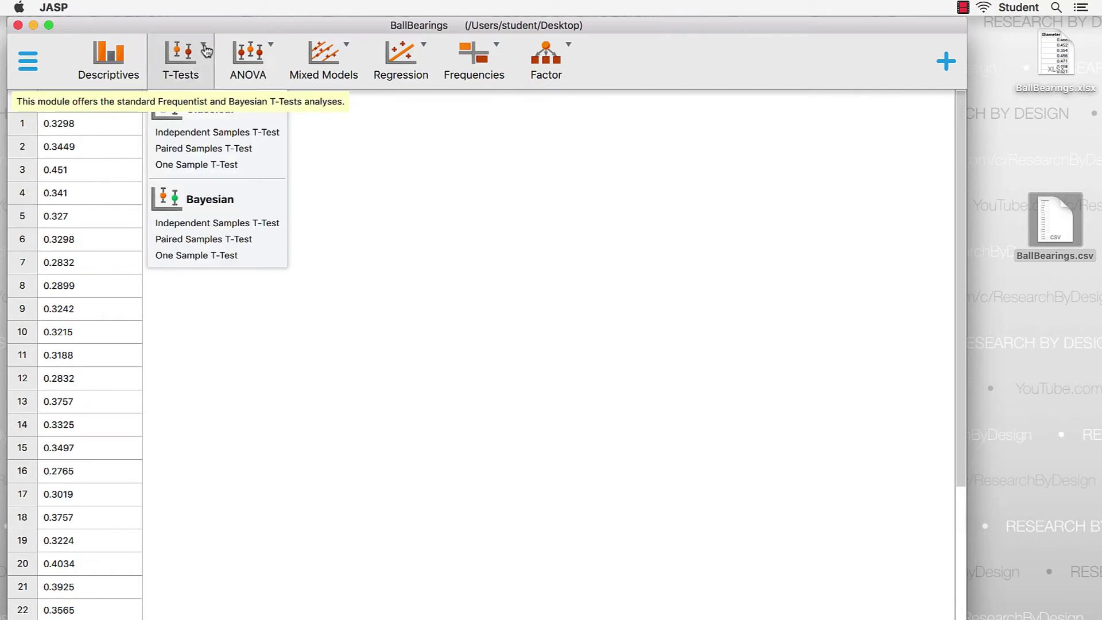
left_click(258, 164)
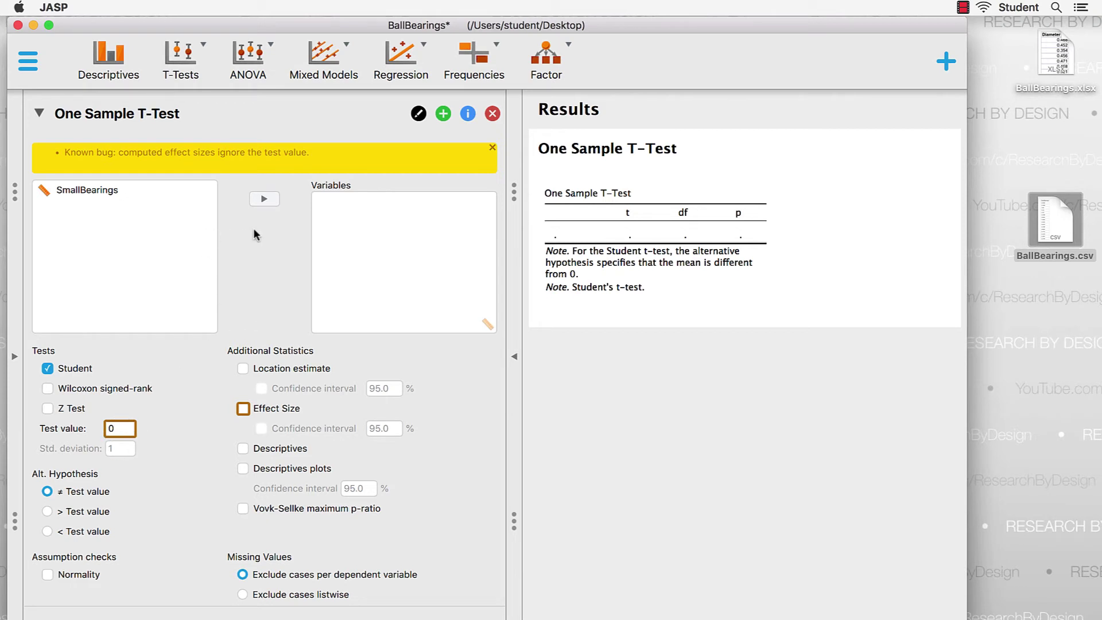
left_click(492, 148)
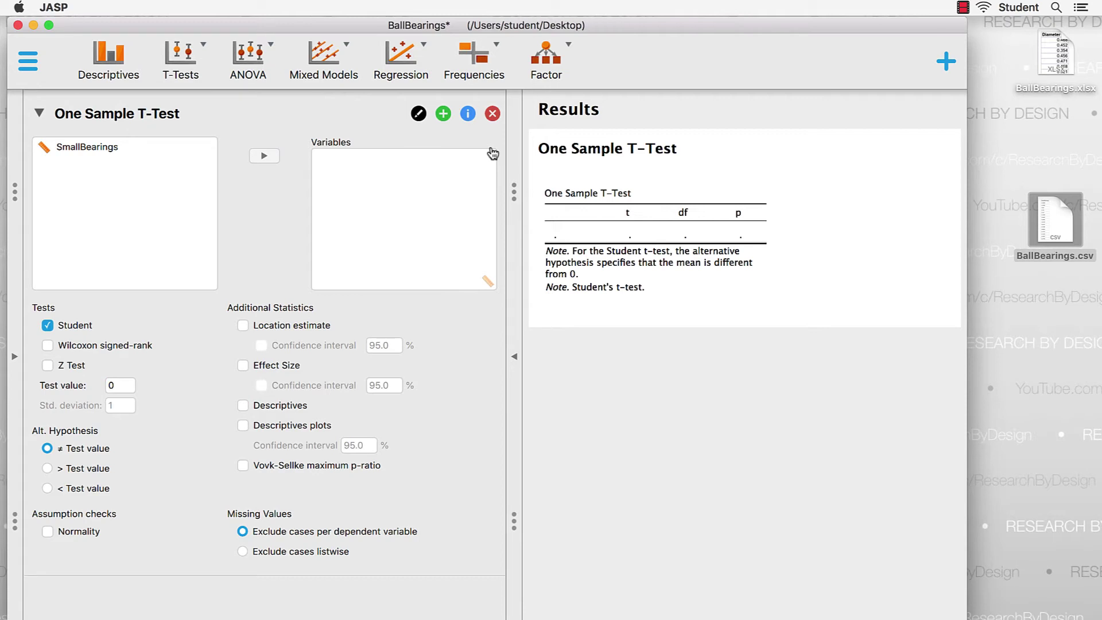
left_click(101, 150)
left_click(266, 158)
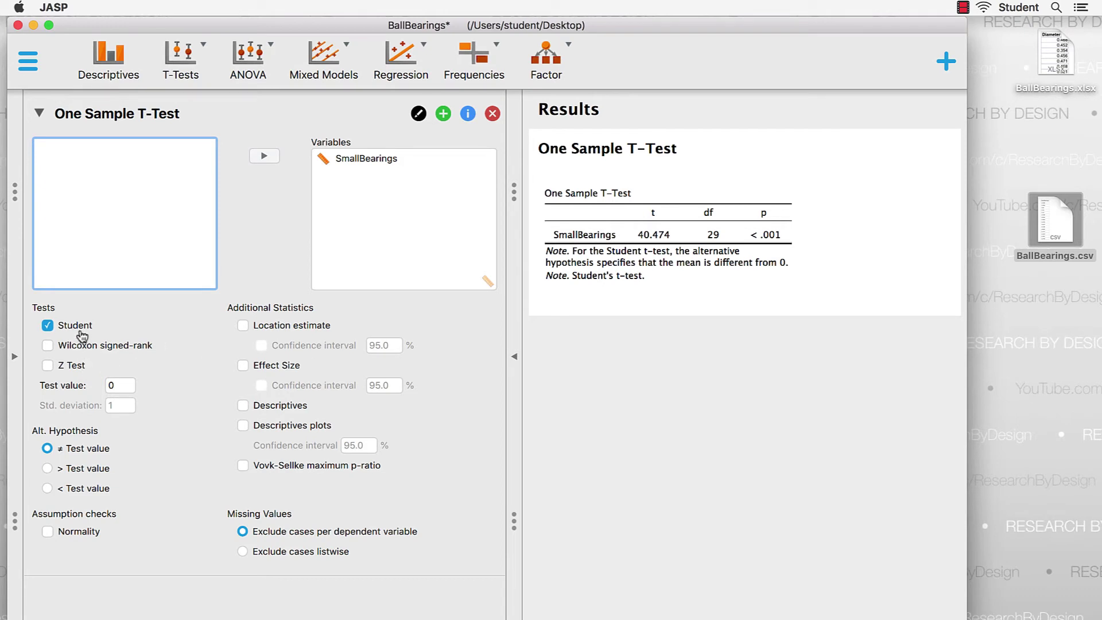
- Replace the Student test with the Z Test, using a test value of .5 and a standard deviation of .06
left_click(74, 366)
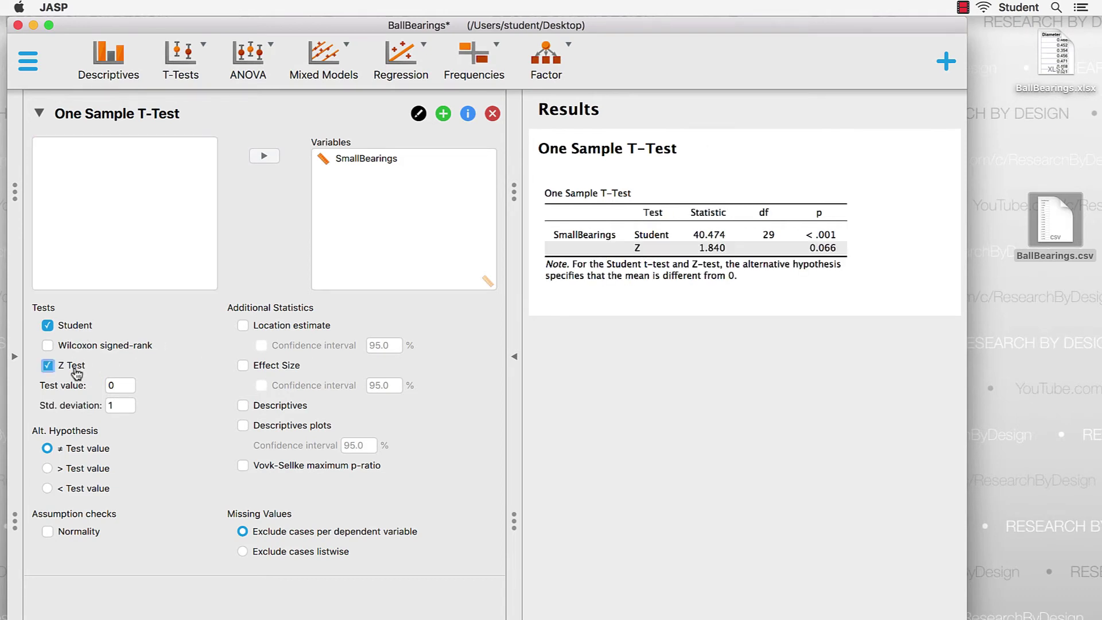
left_click(76, 326)
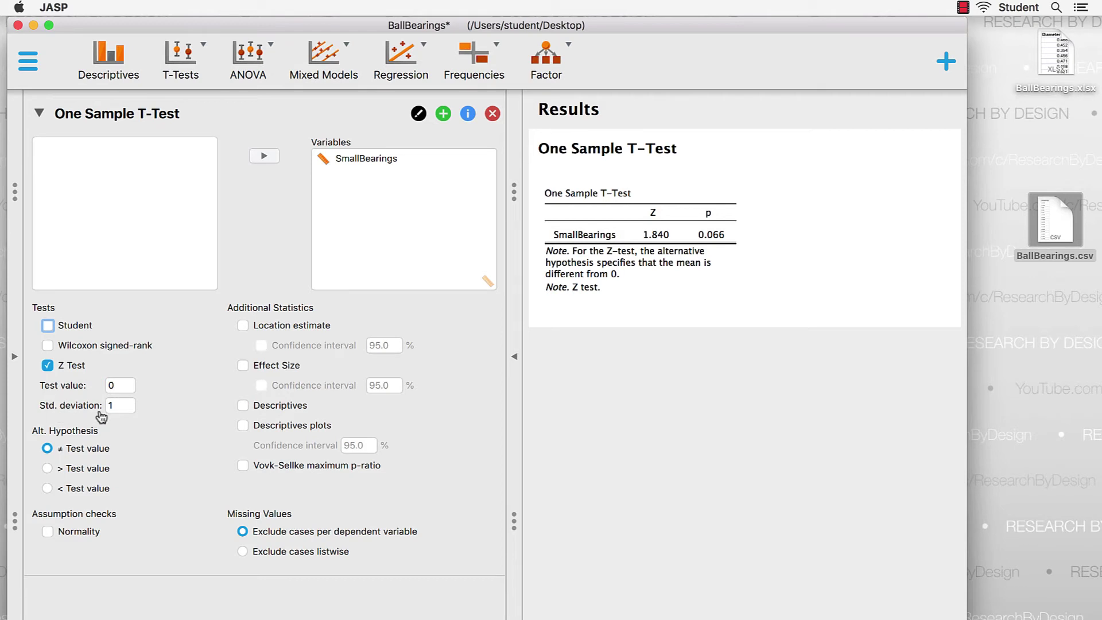
left_click(121, 388)
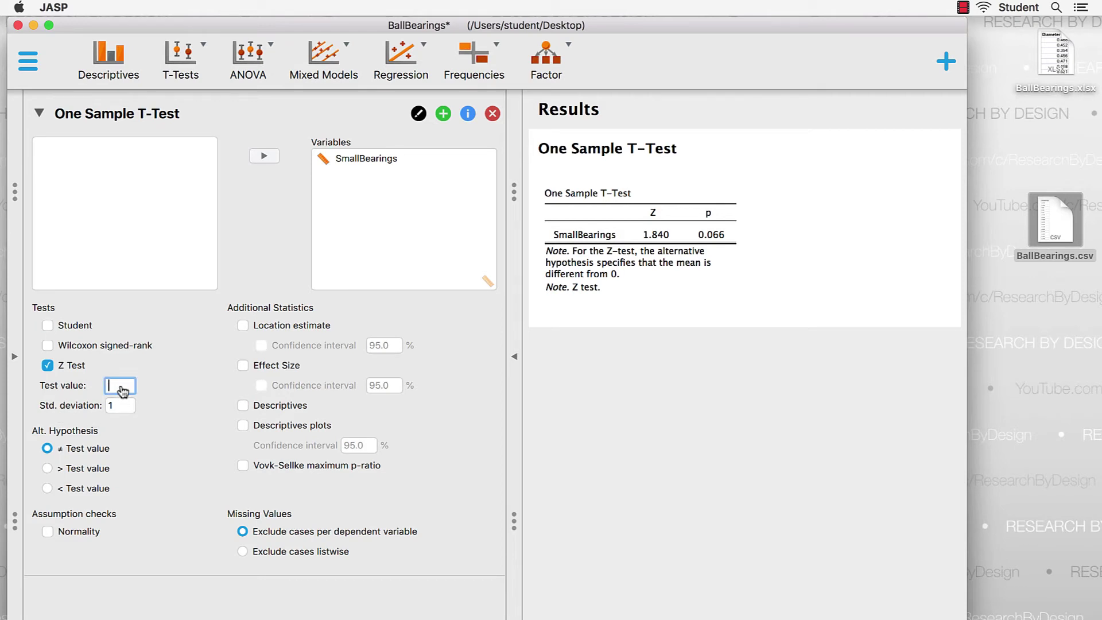
type(".5")
left_click(126, 406)
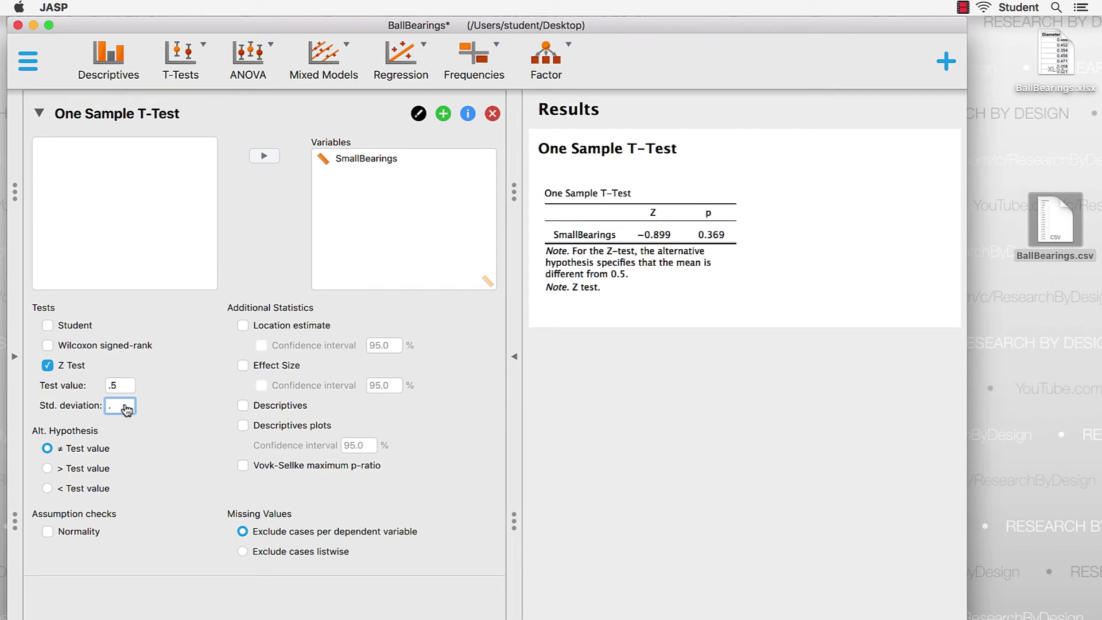
key("Return")
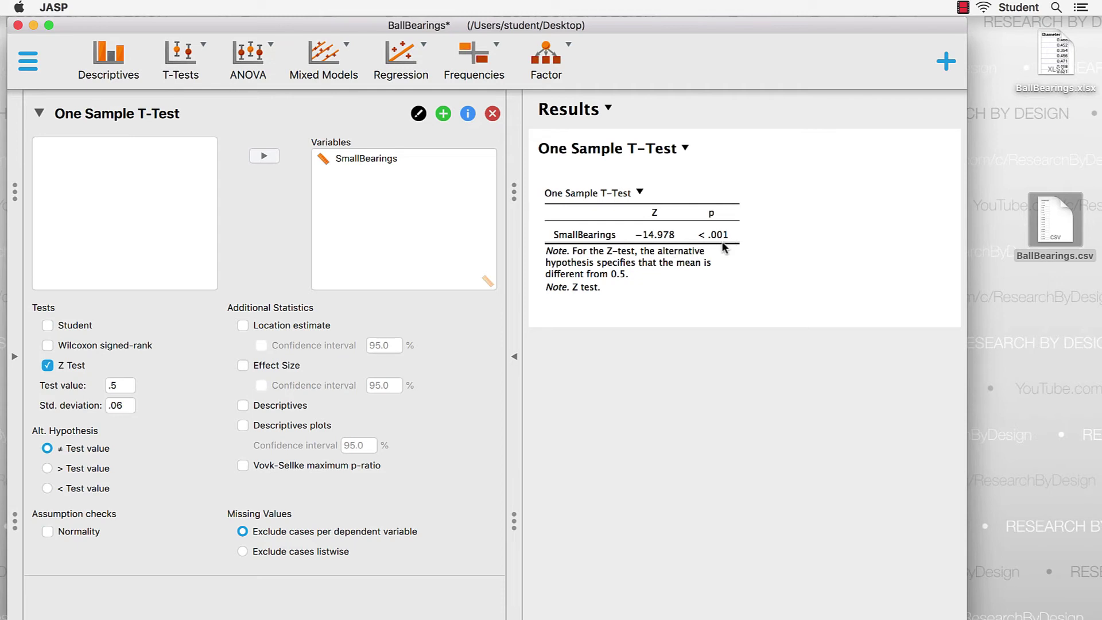
- Add the normality check, the location estimate with its 95% confidence interval, descriptives and descriptives plots to the SmallBearings z test
left_click(83, 535)
left_click(293, 326)
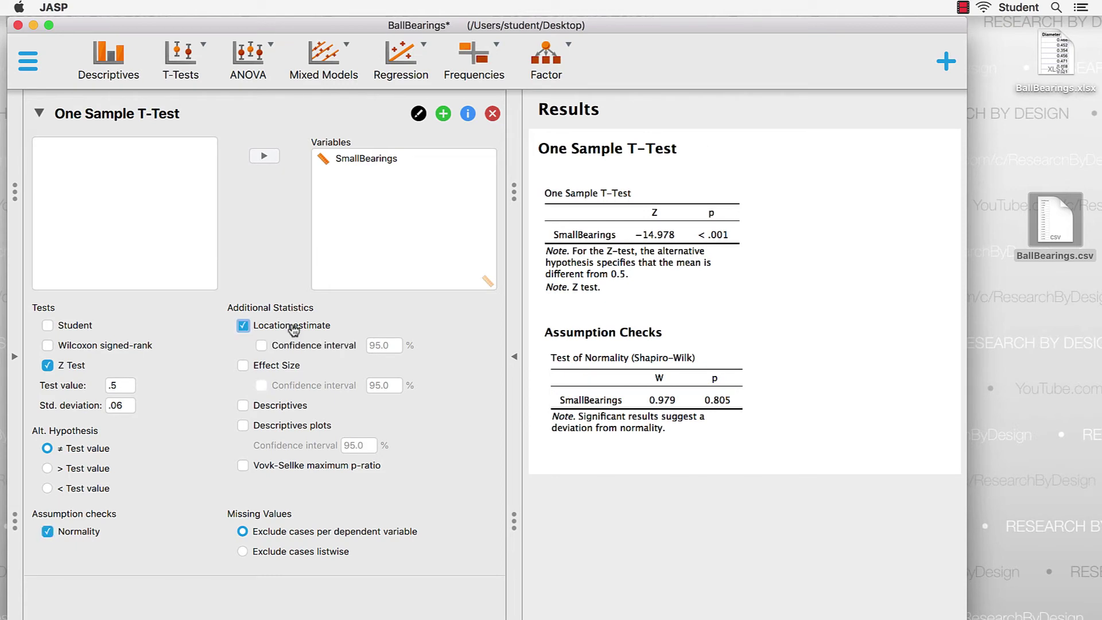
left_click(308, 349)
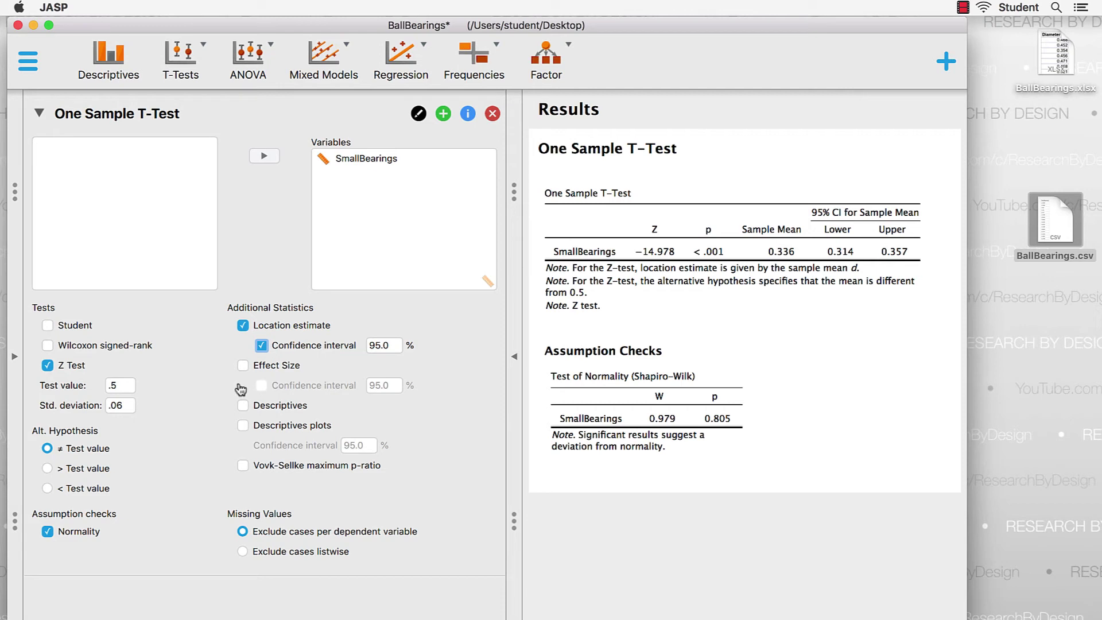
left_click(296, 411)
left_click(292, 426)
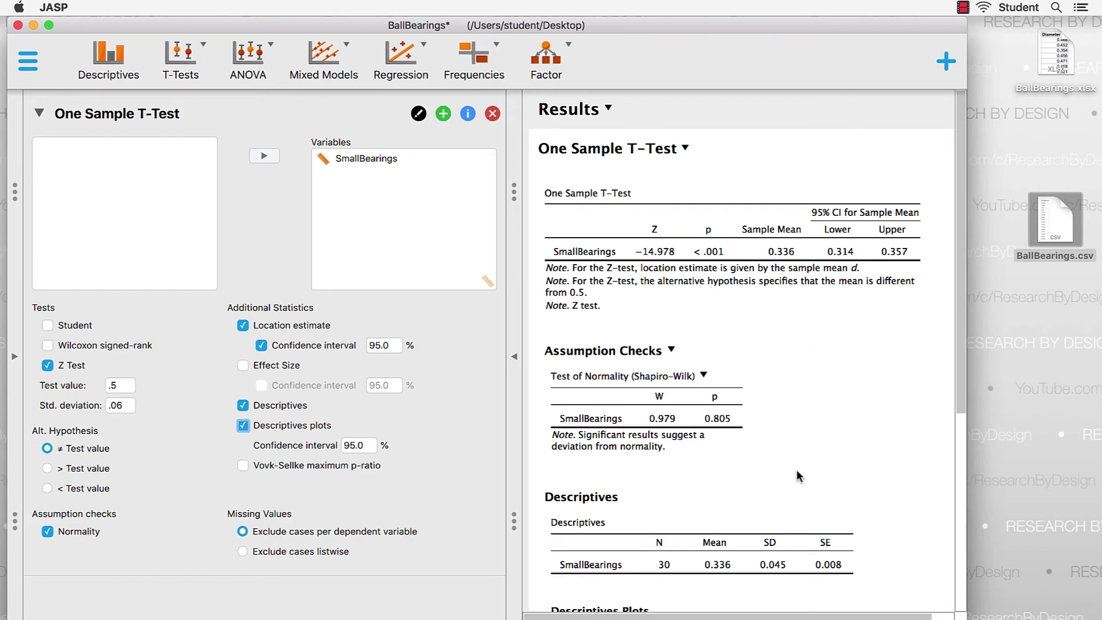
- Shrink the width of the SmallBearings descriptives plot and remove the normality assumption check from the analysis
scroll(797, 470, "down", 5)
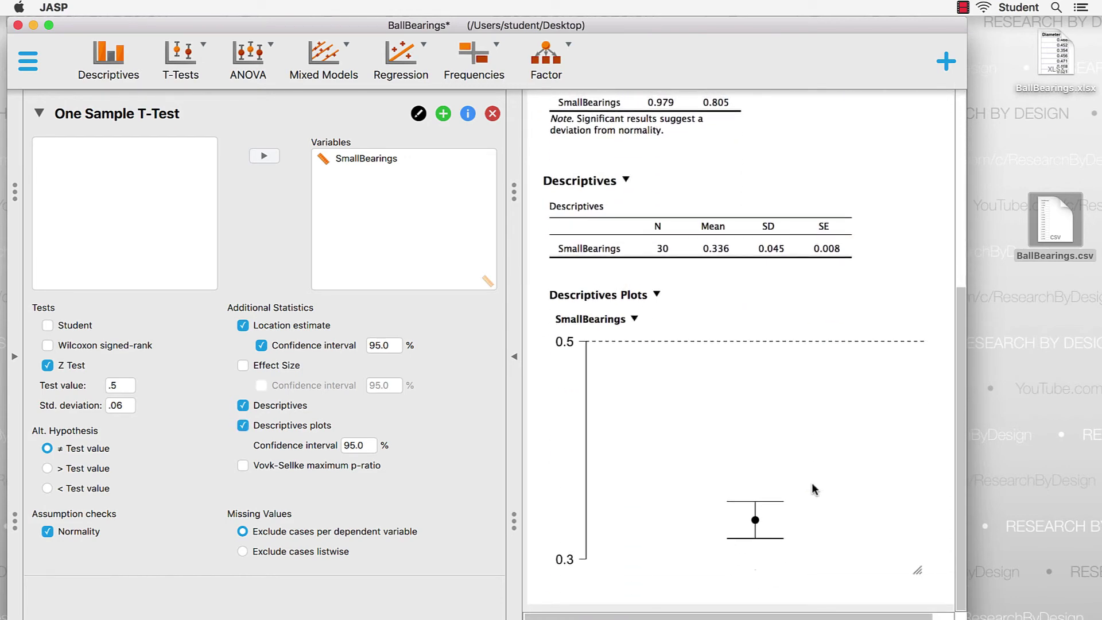
left_click_drag(913, 568, 701, 583)
scroll(790, 438, "up", 4)
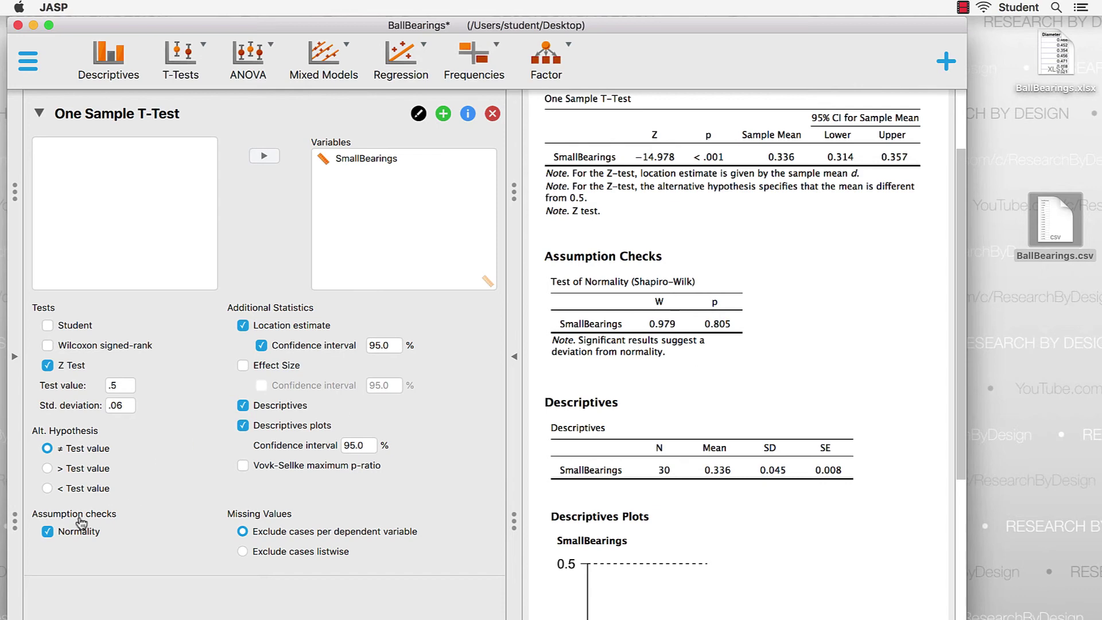
left_click(48, 532)
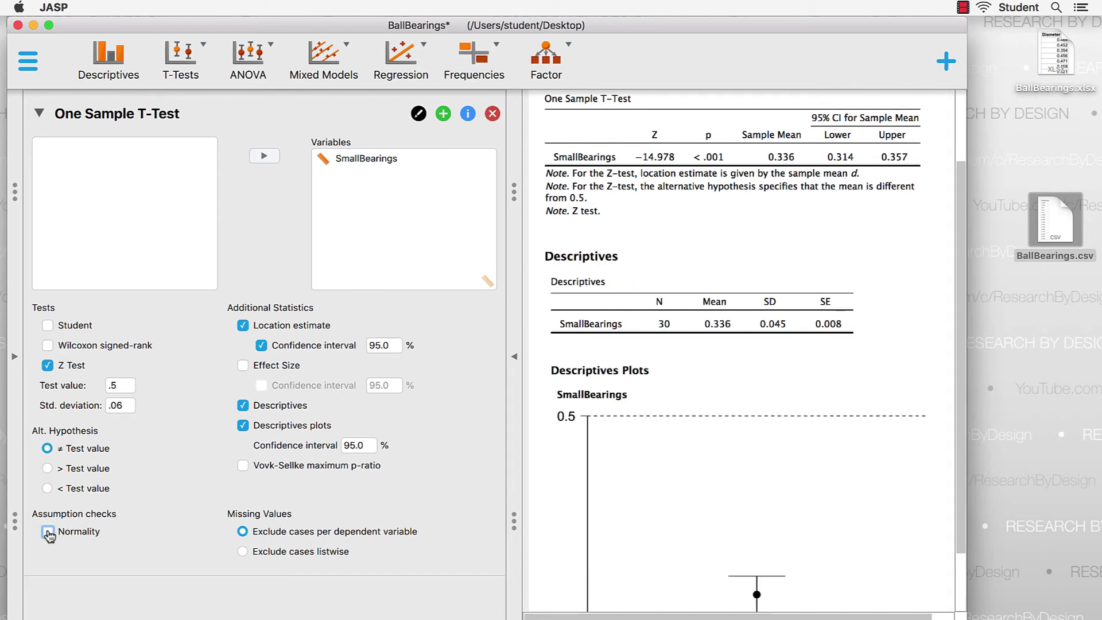
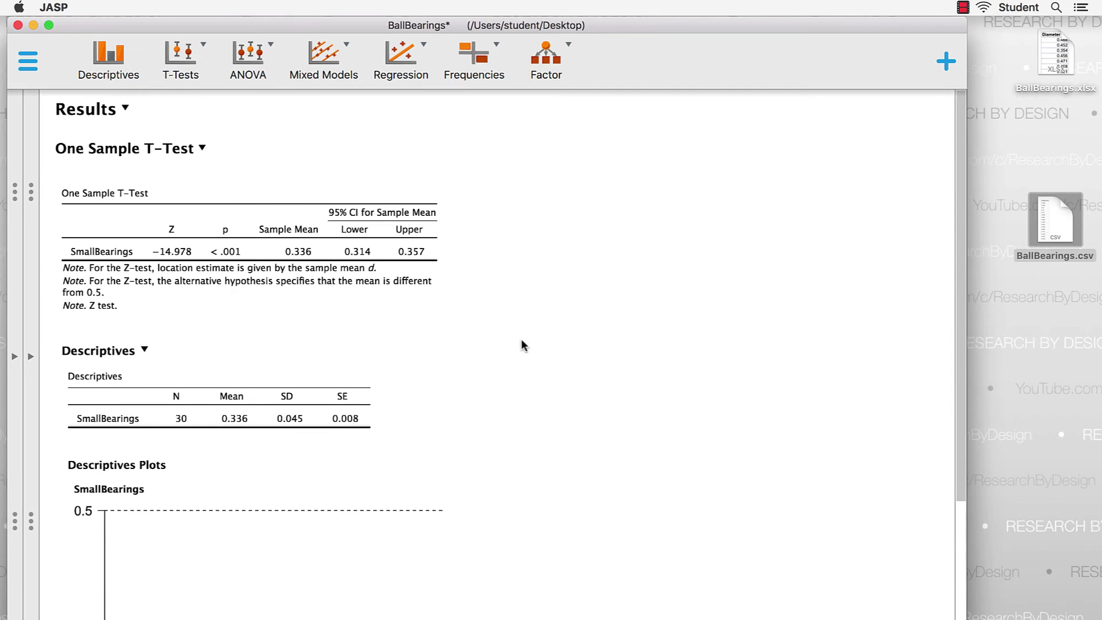
- Examine the z test table, the sample mean's confidence interval, the descriptives table and the SmallBearings plot in the results
scroll(523, 345, "down", 2)
scroll(522, 344, "up", 2)
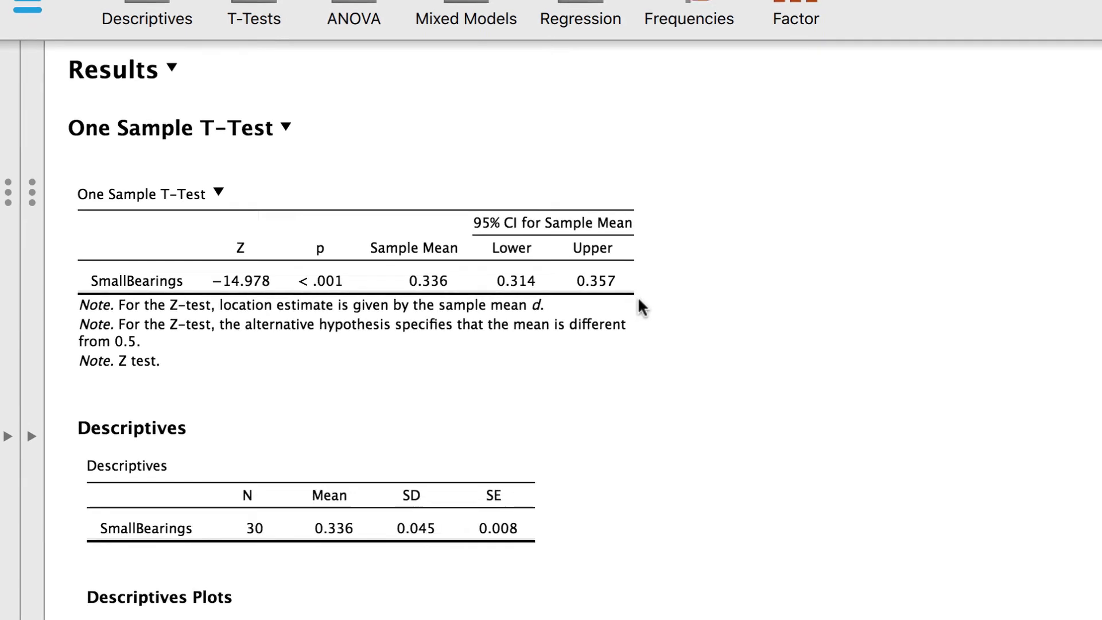
scroll(432, 254, "down", 4)
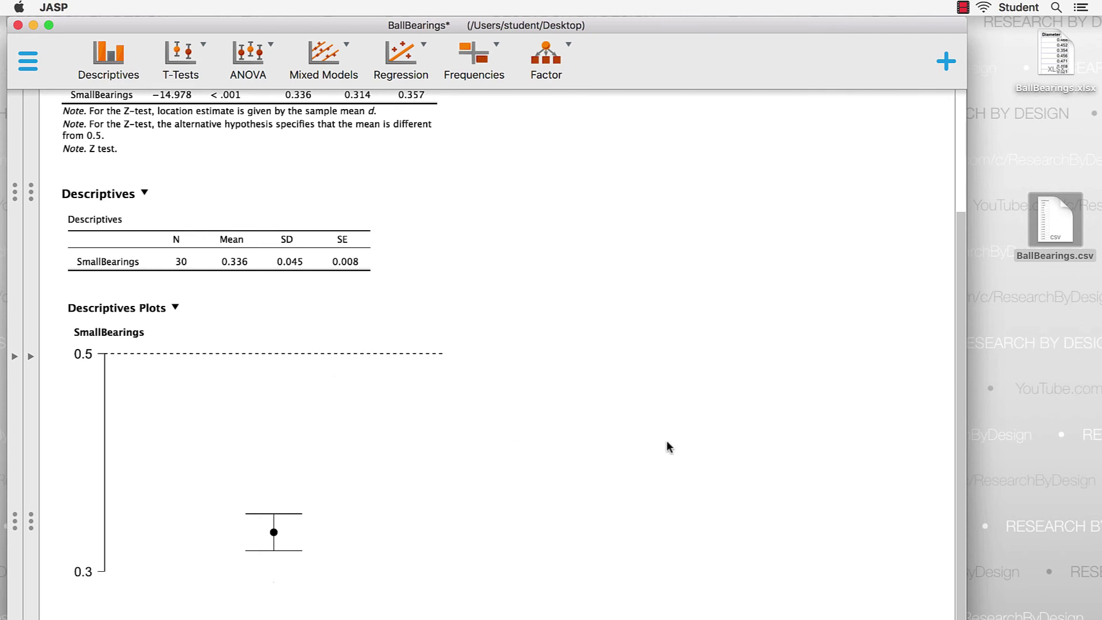
scroll(668, 447, "up", 1)
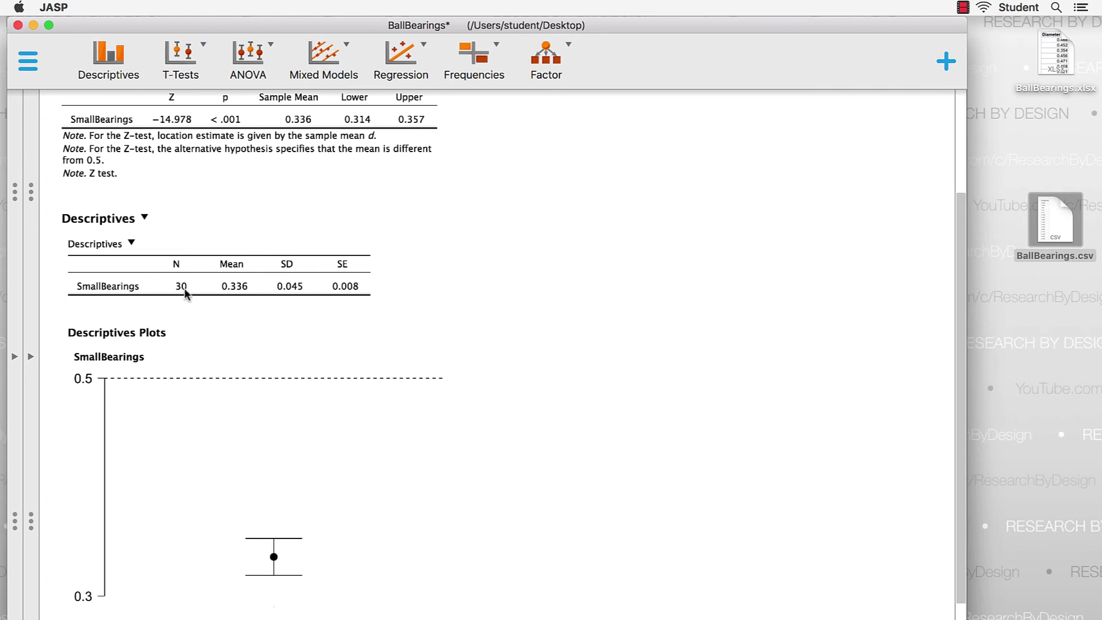
scroll(474, 304, "up", 5)
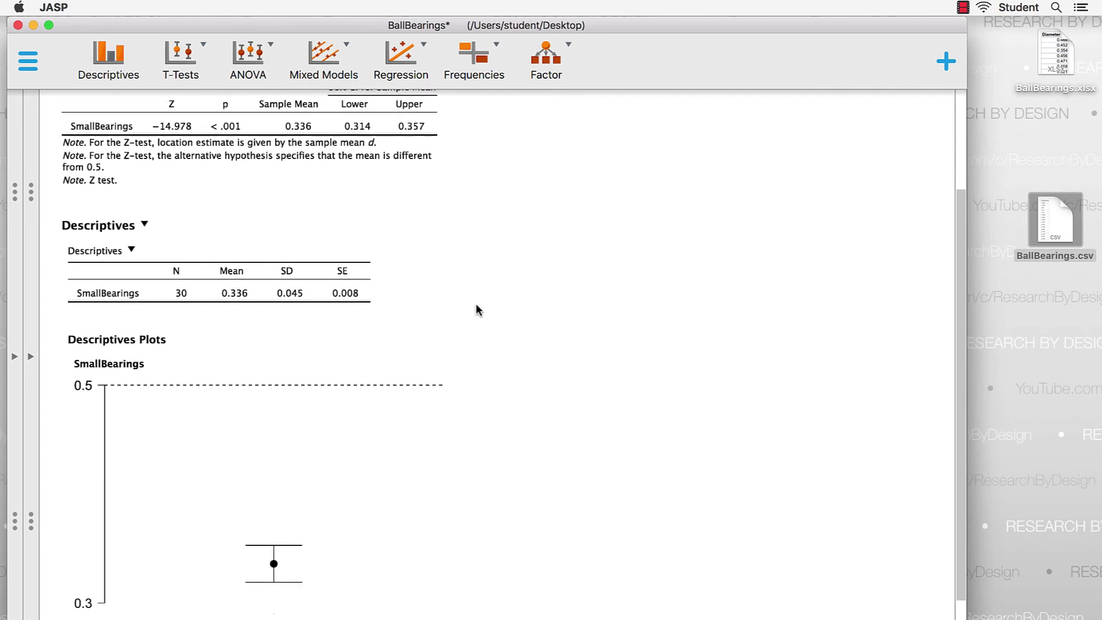